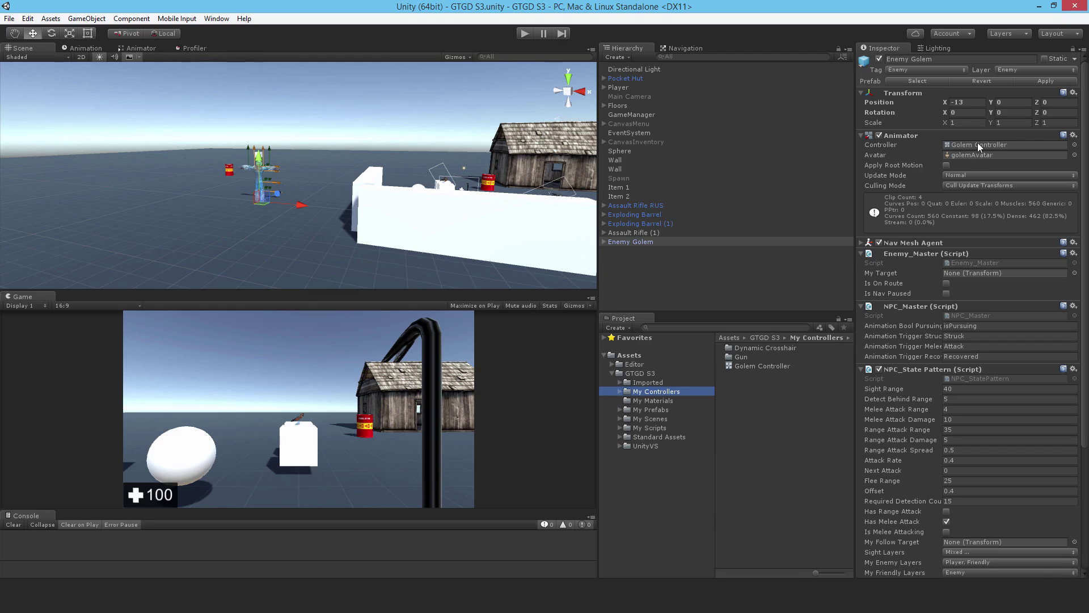
- Open the Enemy Golem's Golem Controller state machine and inspect the transition from Struck to Idle
double_click(978, 143)
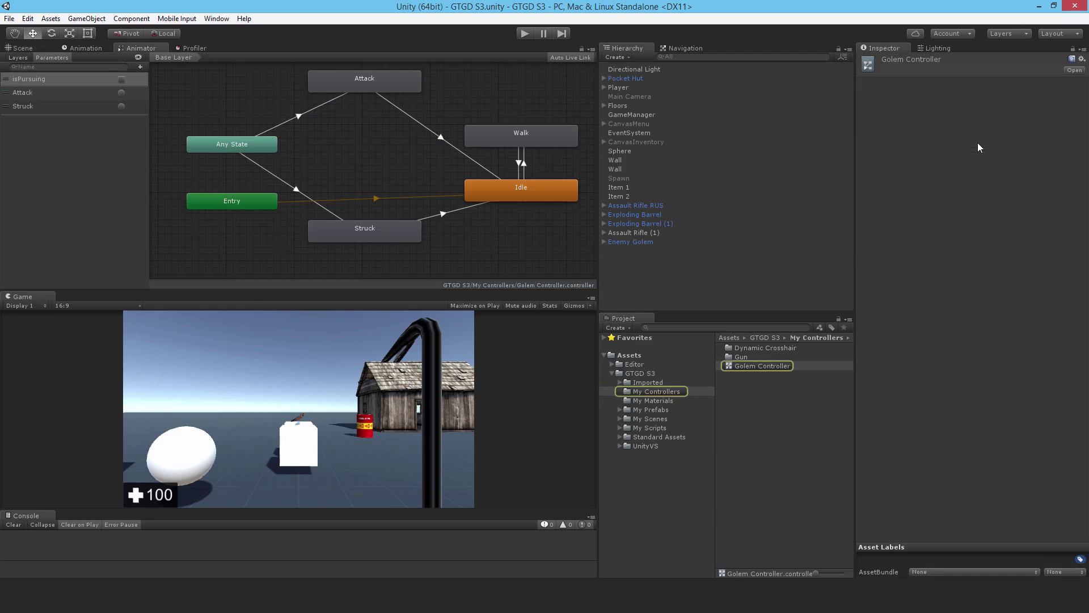
click(442, 215)
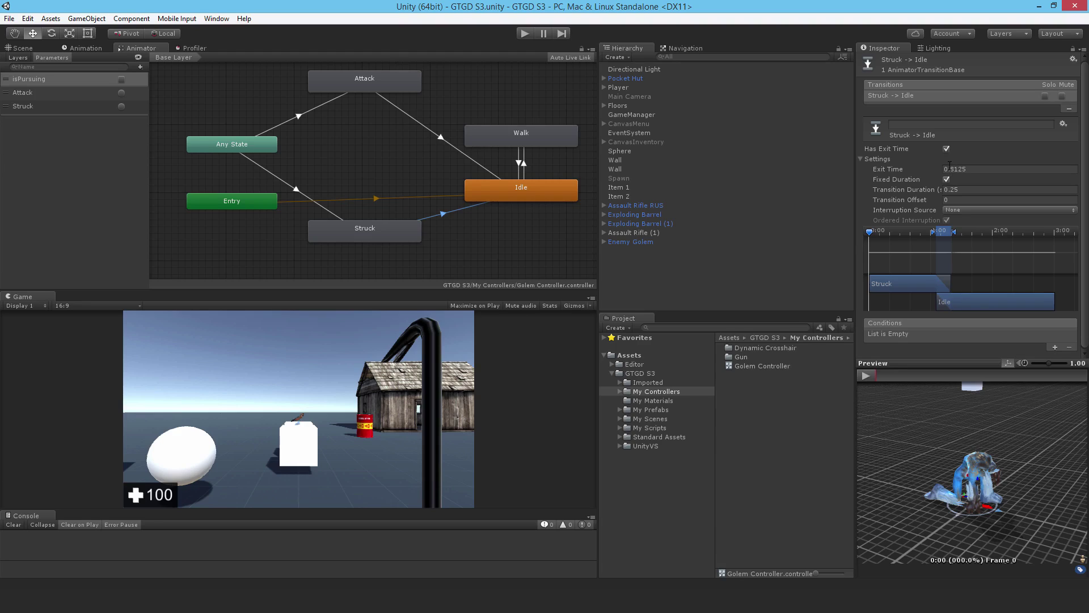
- Switch to Visual Studio and review the ActivateStruckState and RecoverFromStruckState methods in NPC_StatePattern.cs
key(alt+Tab)
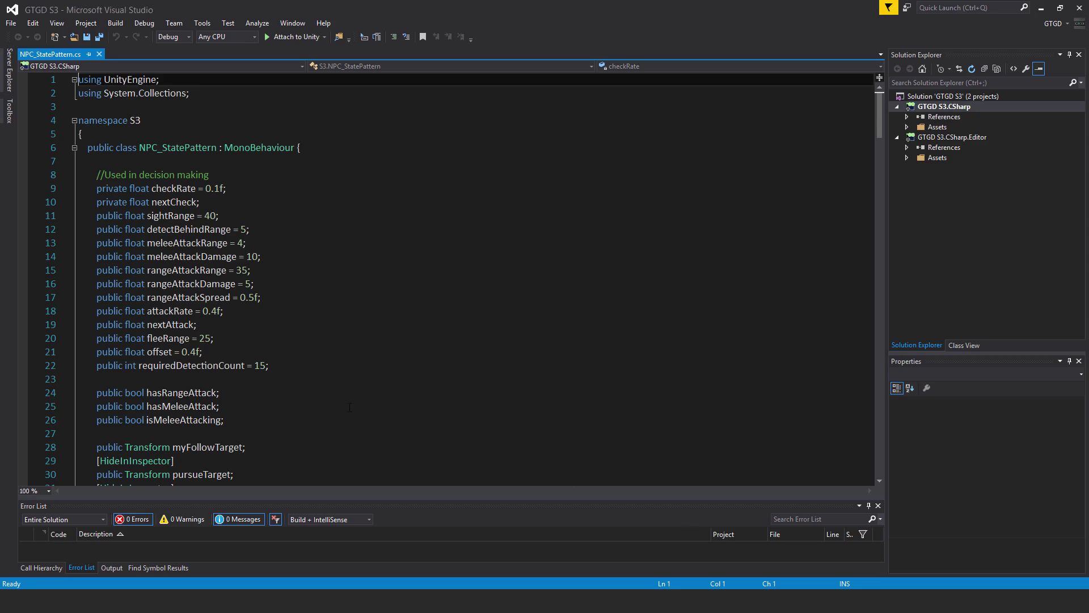
scroll(258, 375, down, 20)
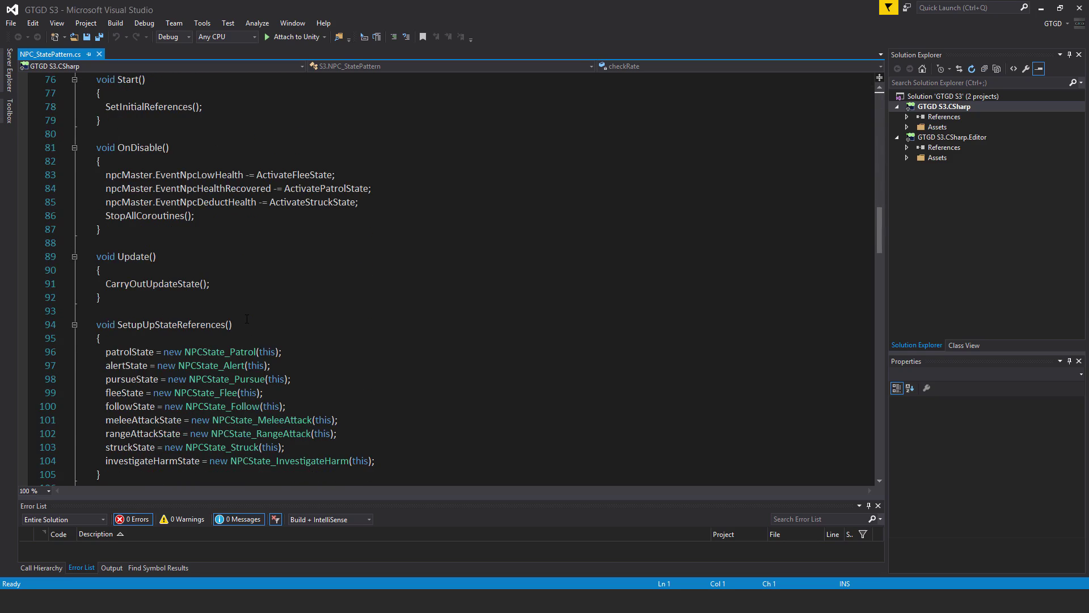
scroll(256, 318, down, 11)
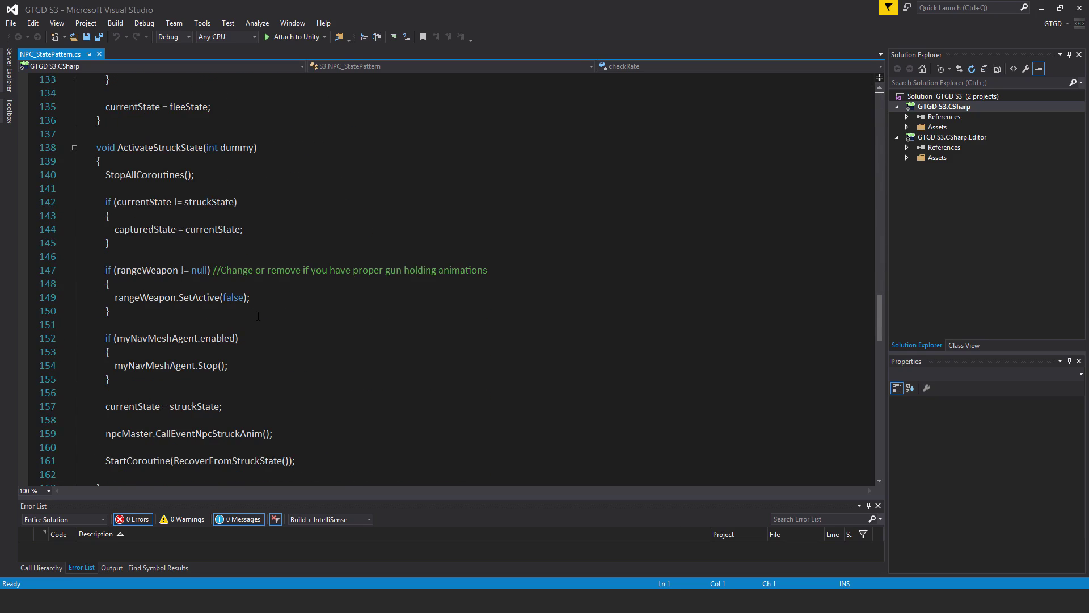
scroll(258, 316, down, 8)
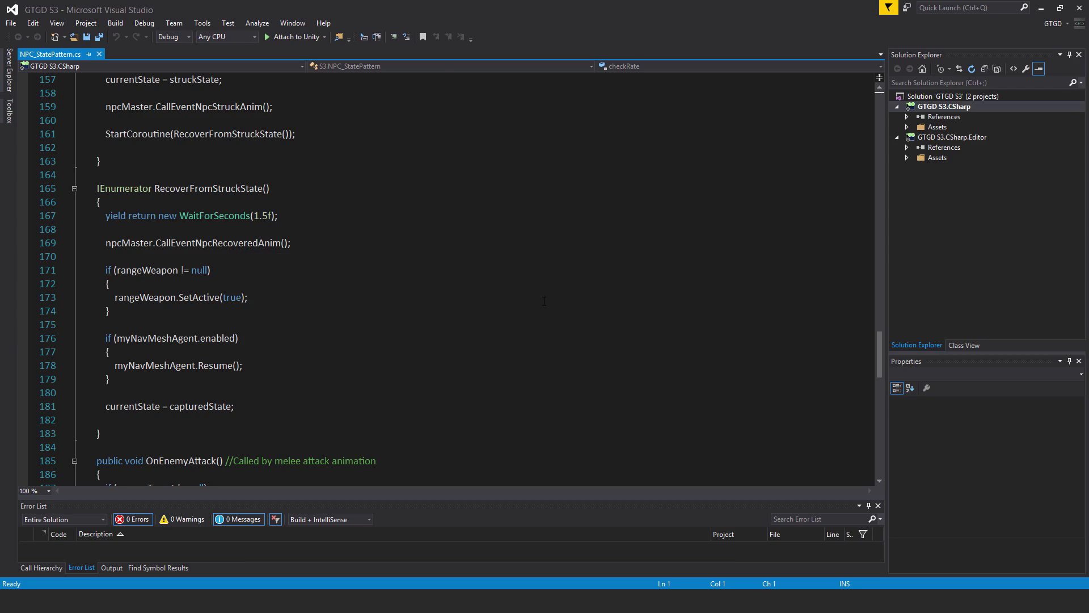
- Return to Unity and check the recovery animation trigger name in the Enemy Golem's NPC_Master script
key(alt+Tab)
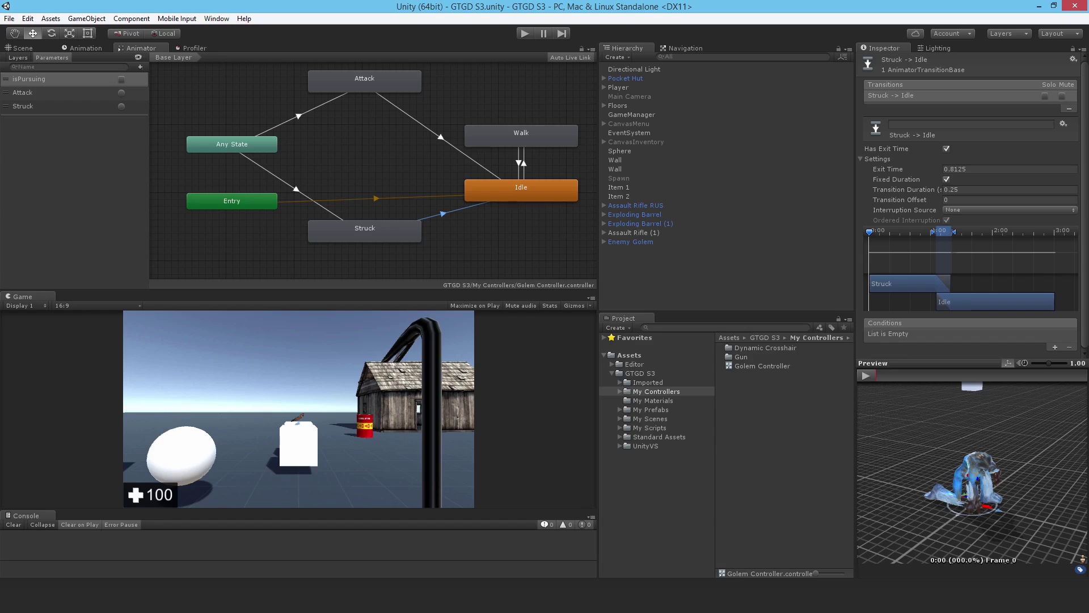
click(631, 242)
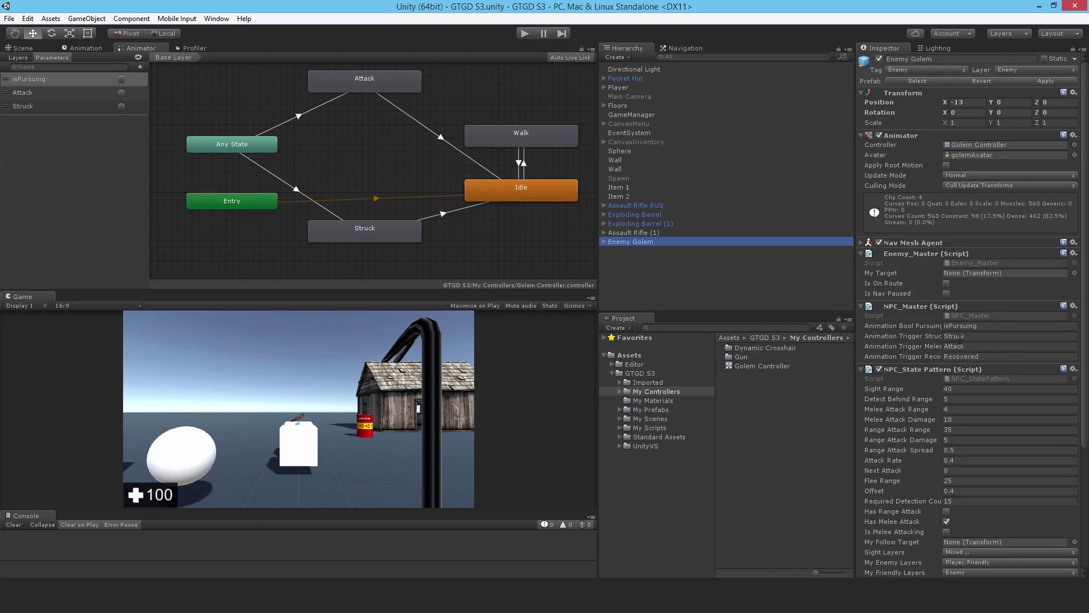
click(988, 355)
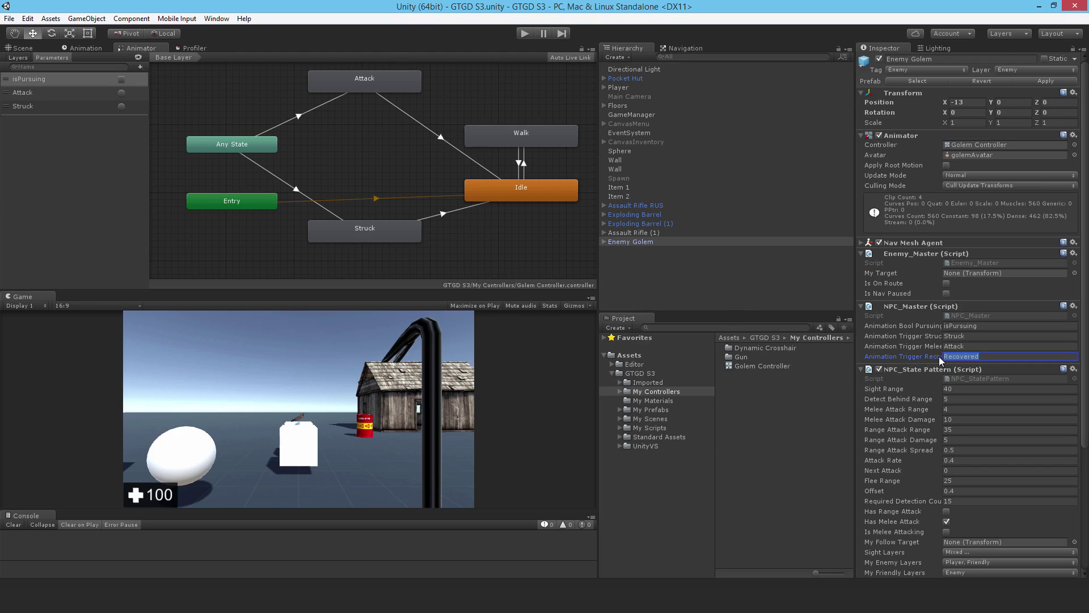
click(675, 285)
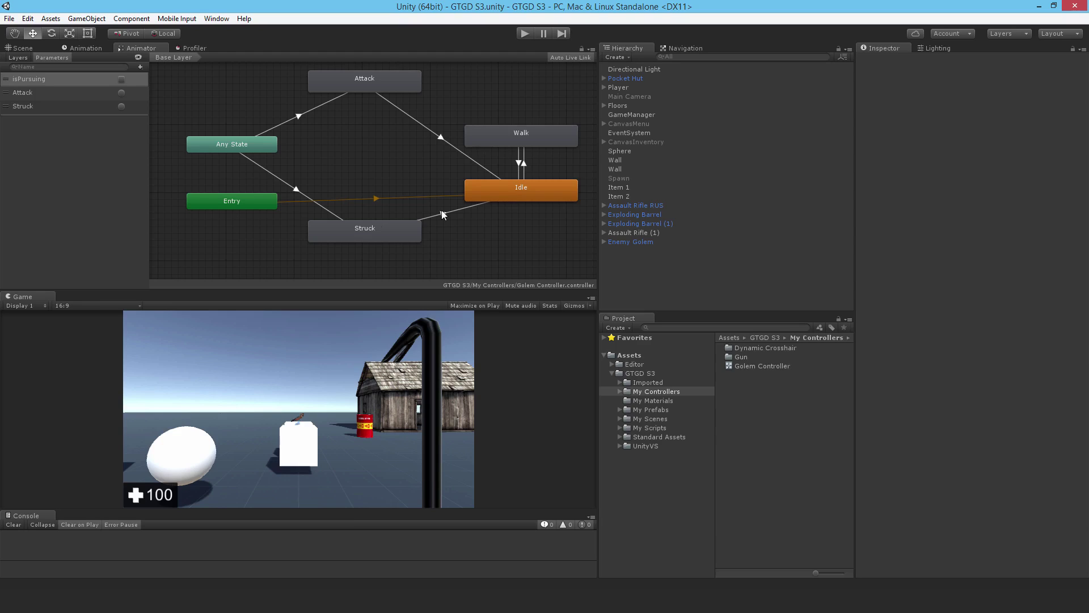
- Add a trigger parameter named Recovered to the Golem Controller
click(139, 67)
click(156, 119)
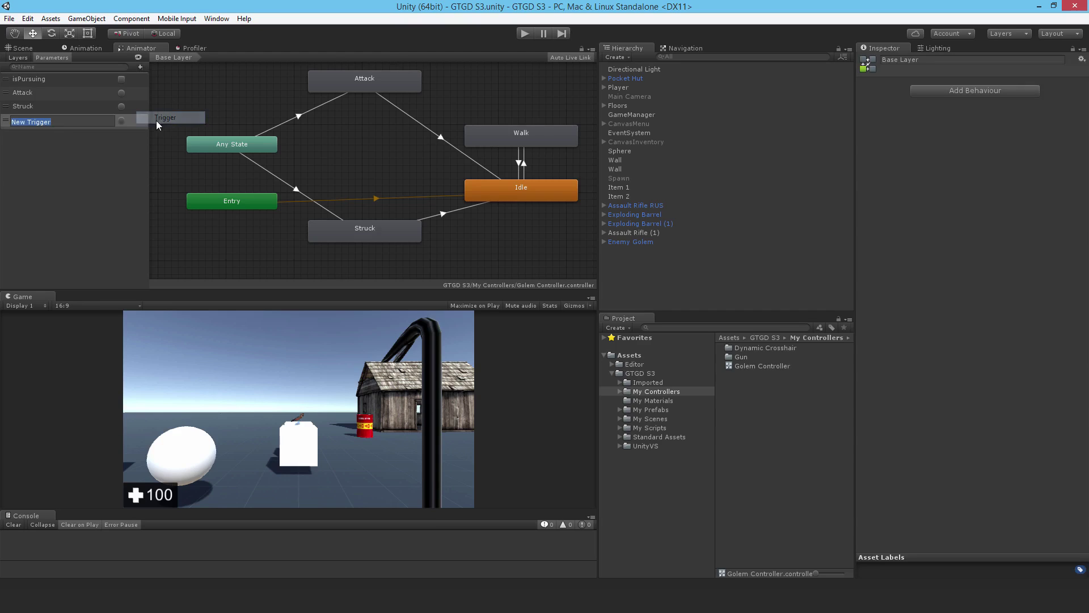
text(Recovered)
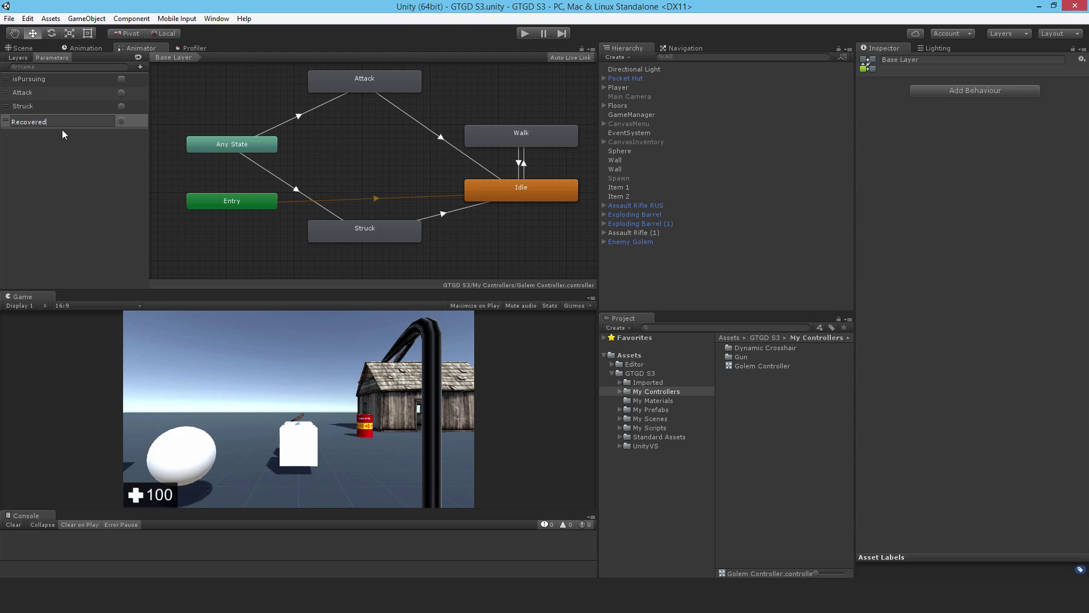
key(Return)
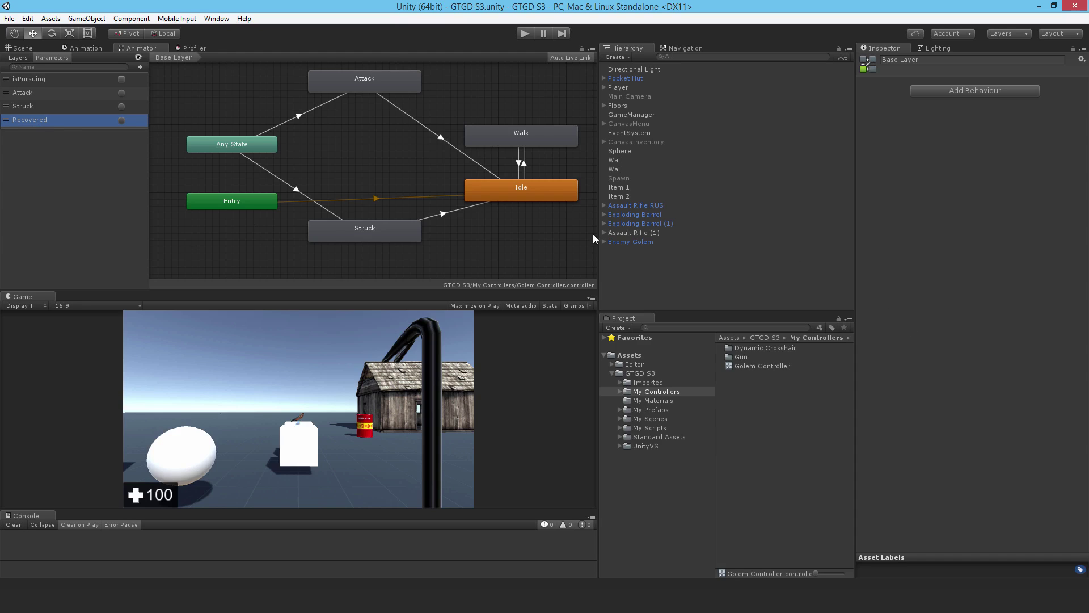
- Turn off Has Exit Time on the Struck to Idle transition and add Recovered as its condition
click(446, 216)
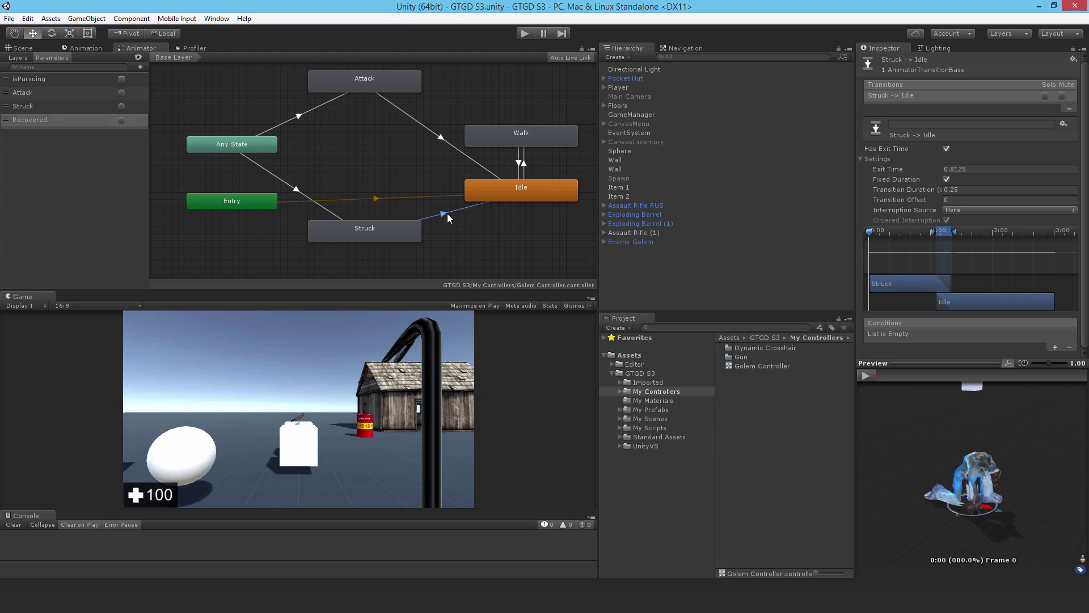
click(947, 148)
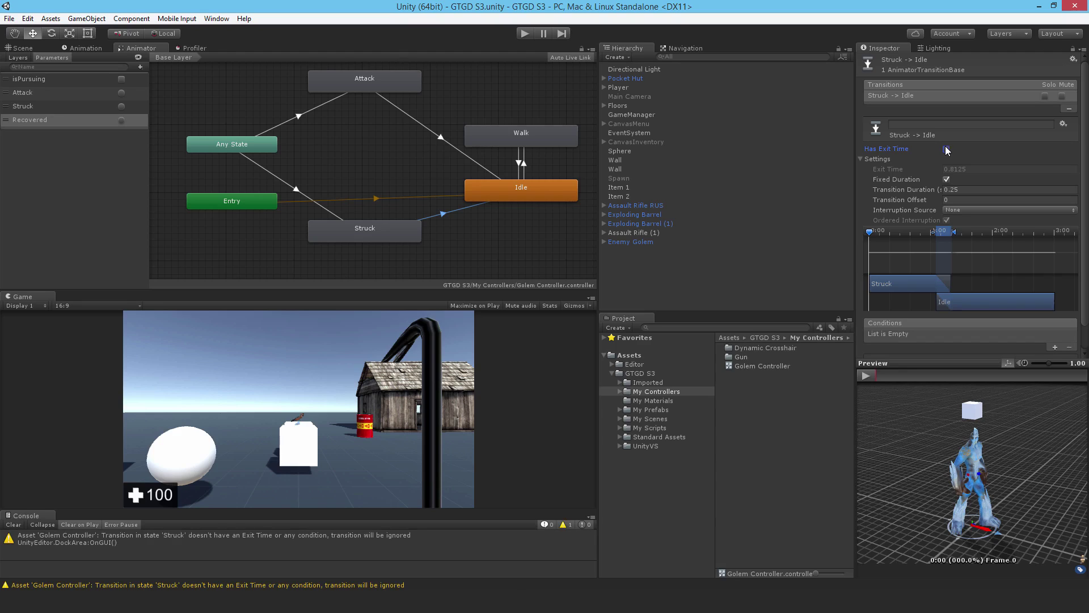
click(1054, 347)
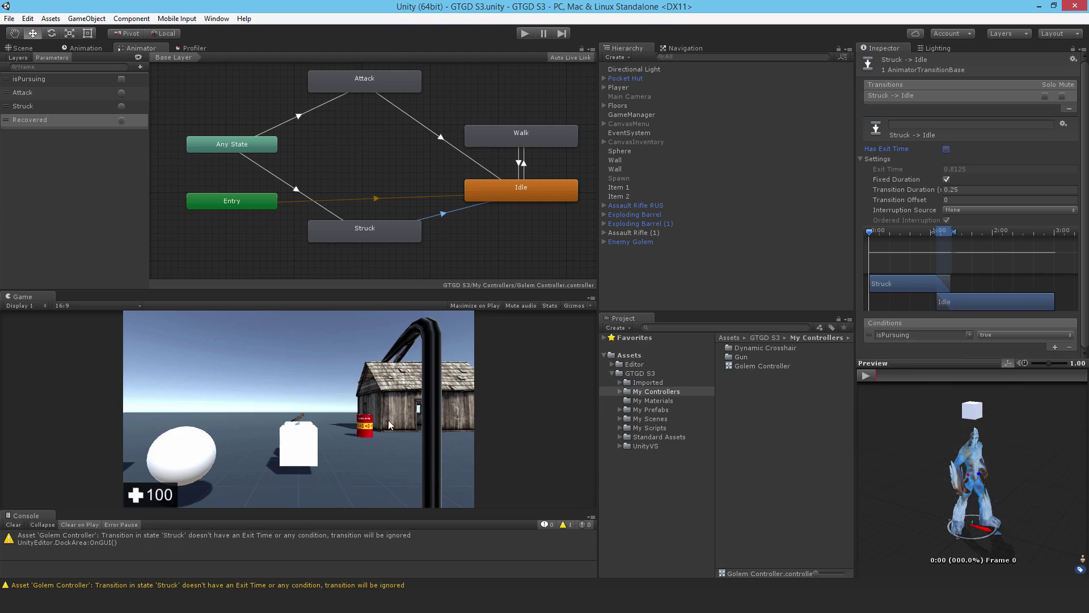
click(970, 338)
click(1001, 387)
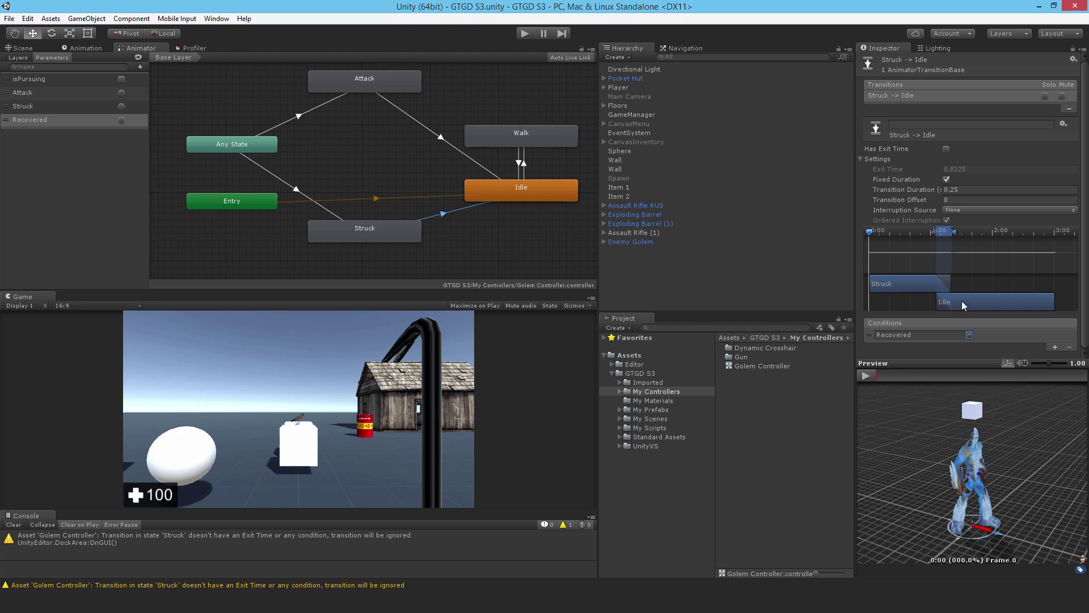
- Try shifting the Idle clip on the transition timeline, and restore the transition offset to 0 and the duration to 0.25
drag(962, 305, 899, 306)
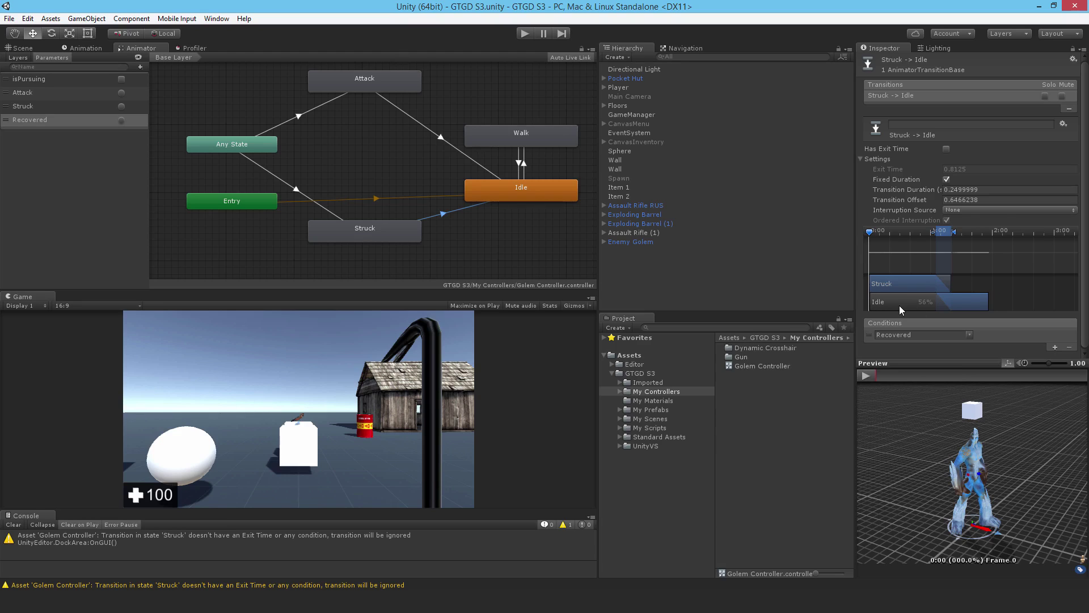
click(984, 200)
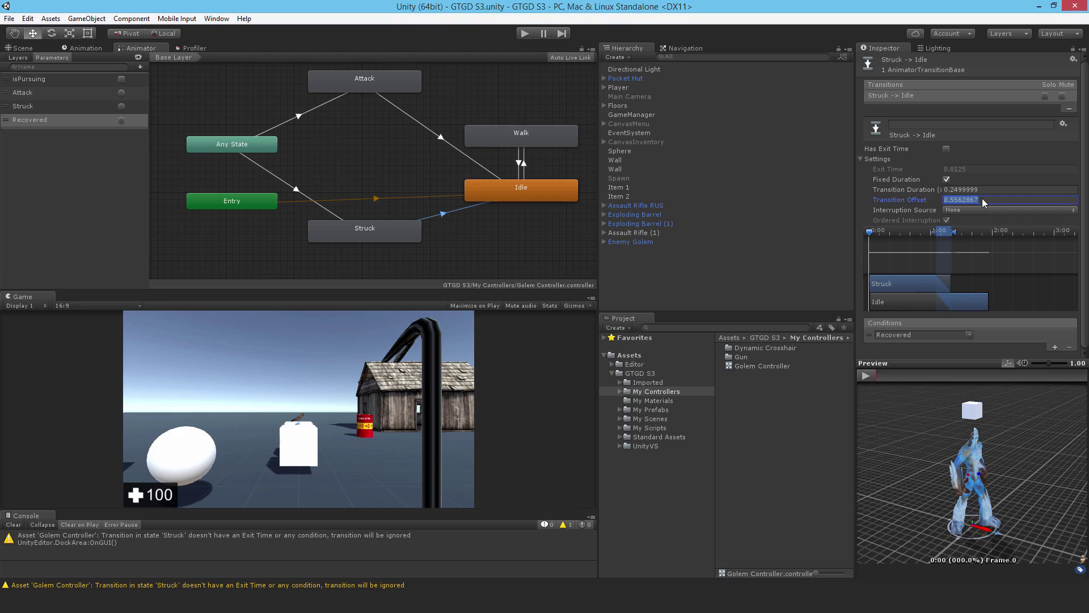
click(982, 198)
double_click(996, 198)
text(0)
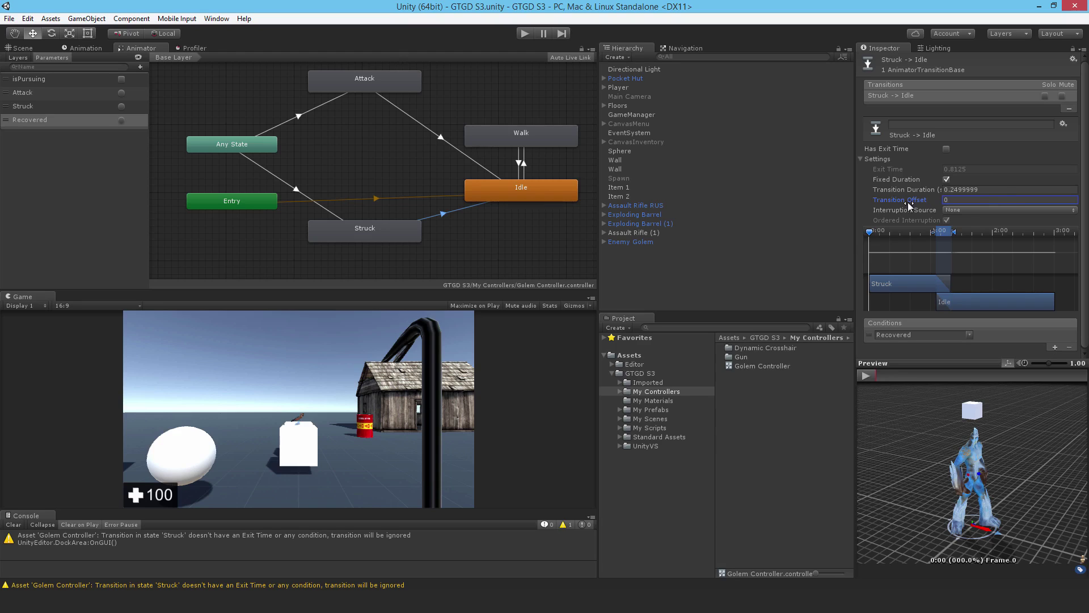
click(947, 179)
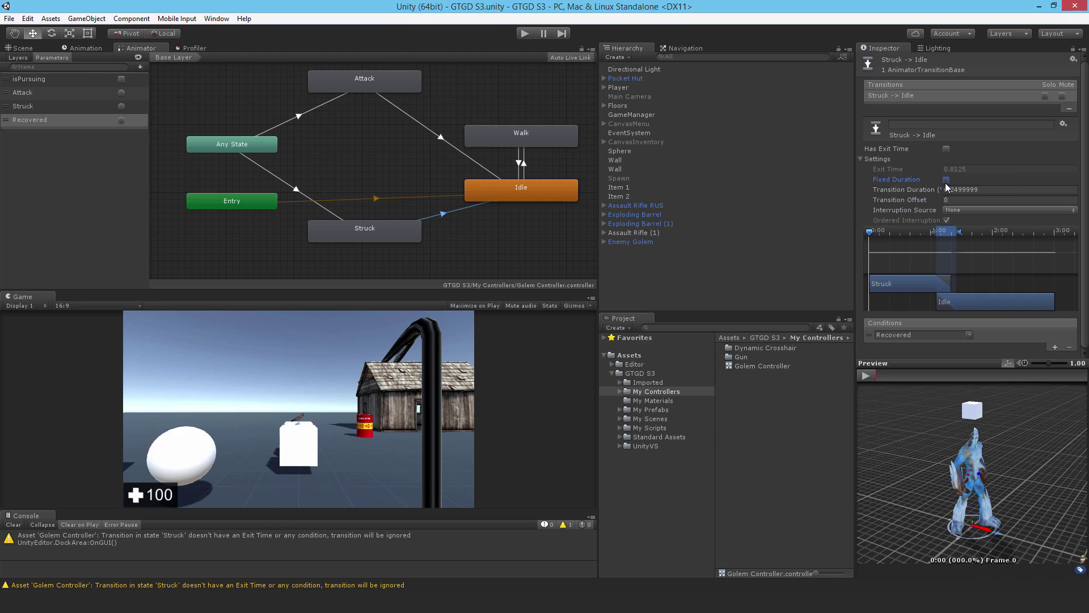
click(946, 180)
click(996, 192)
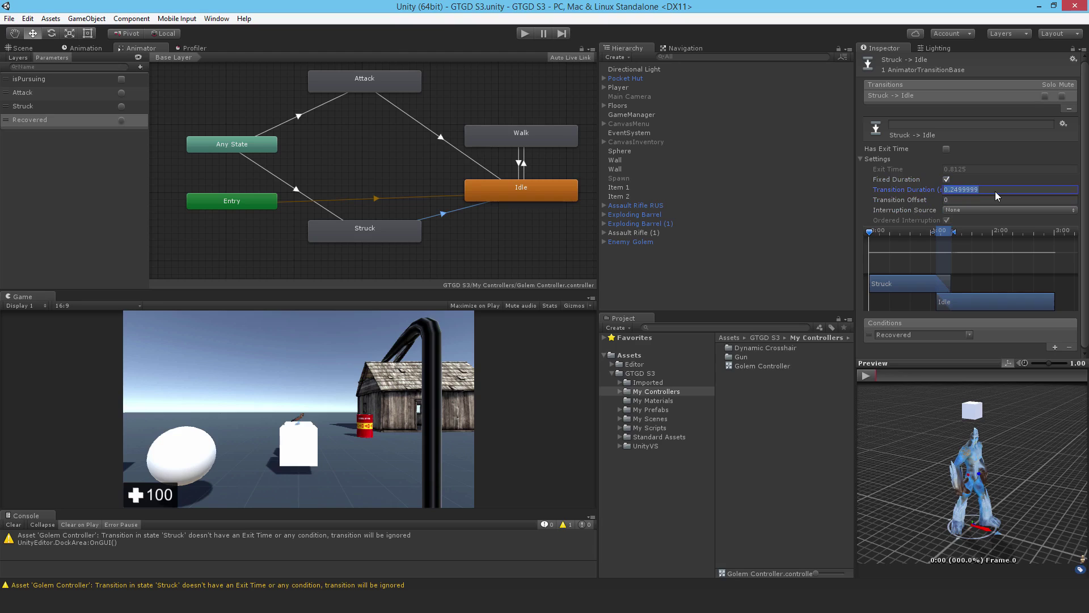
text(0.25)
- Play the scene and, with the game paused, fire the Recovered and Struck triggers before resuming
click(526, 34)
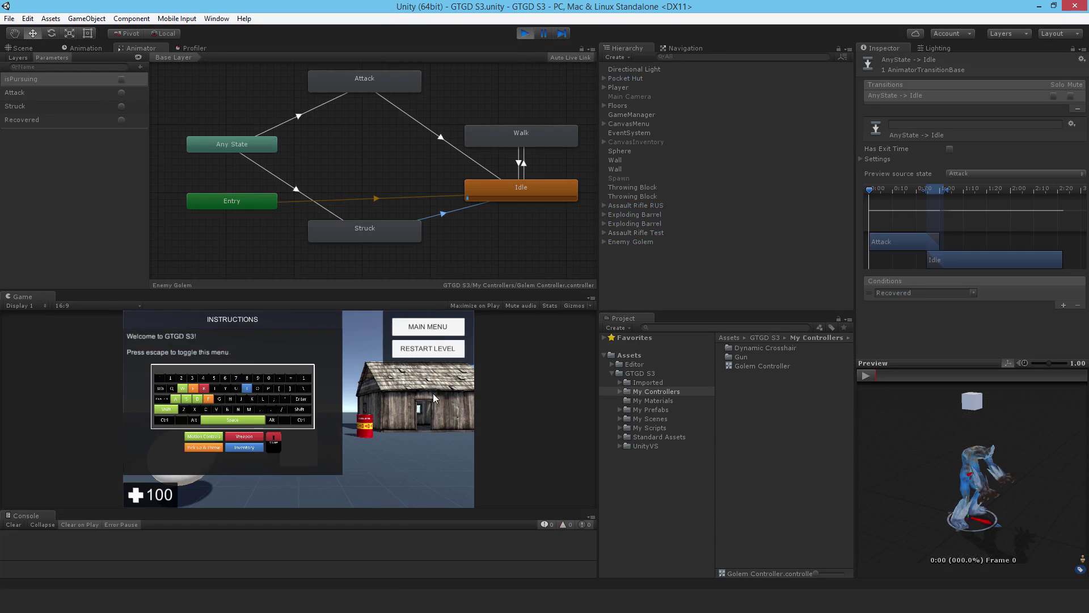
key(Escape)
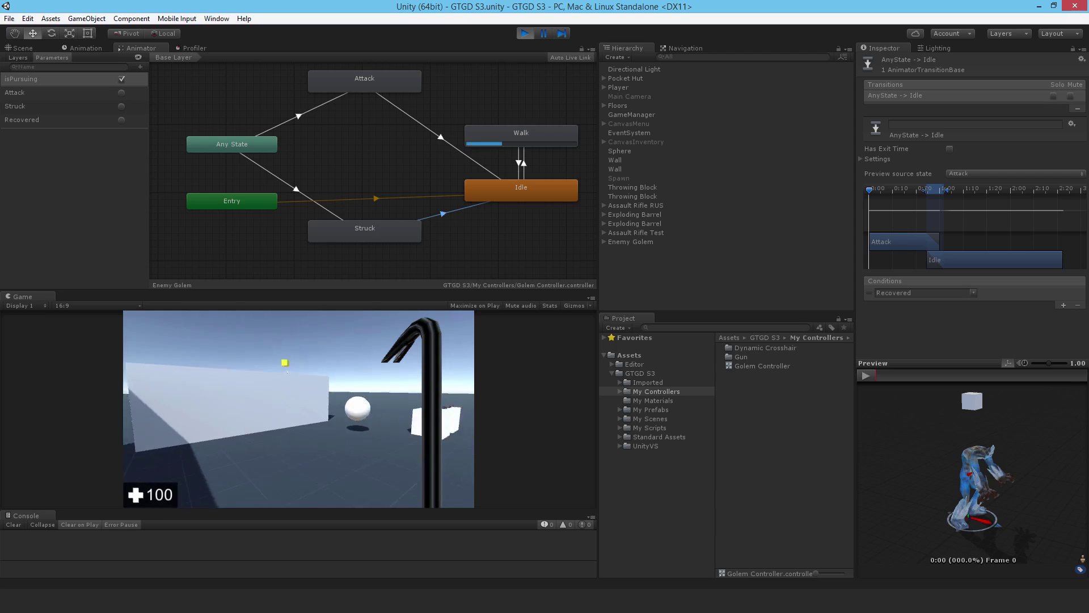
key(Escape)
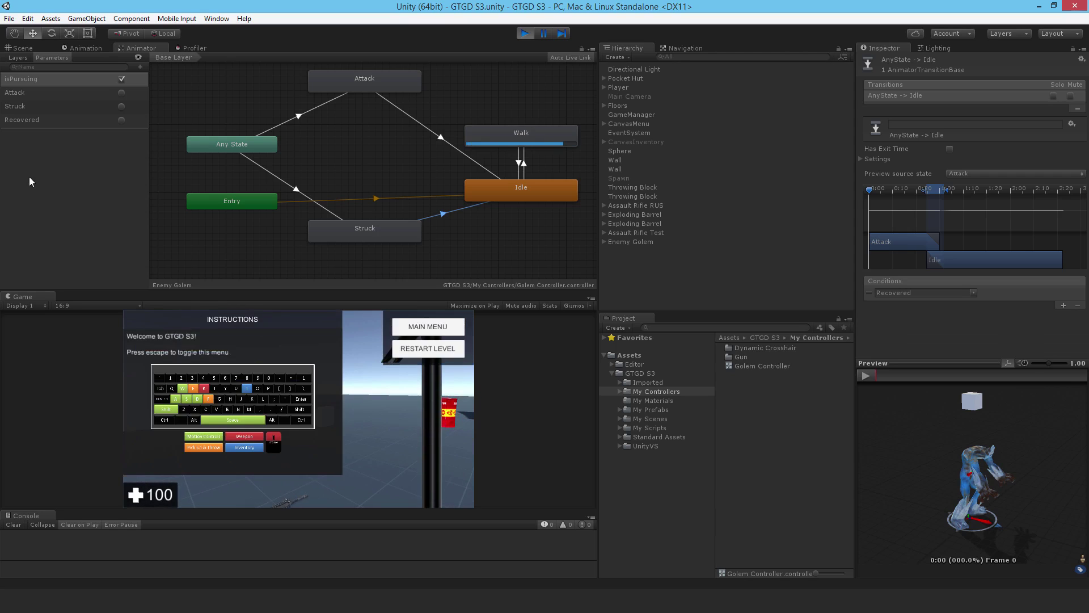
click(122, 119)
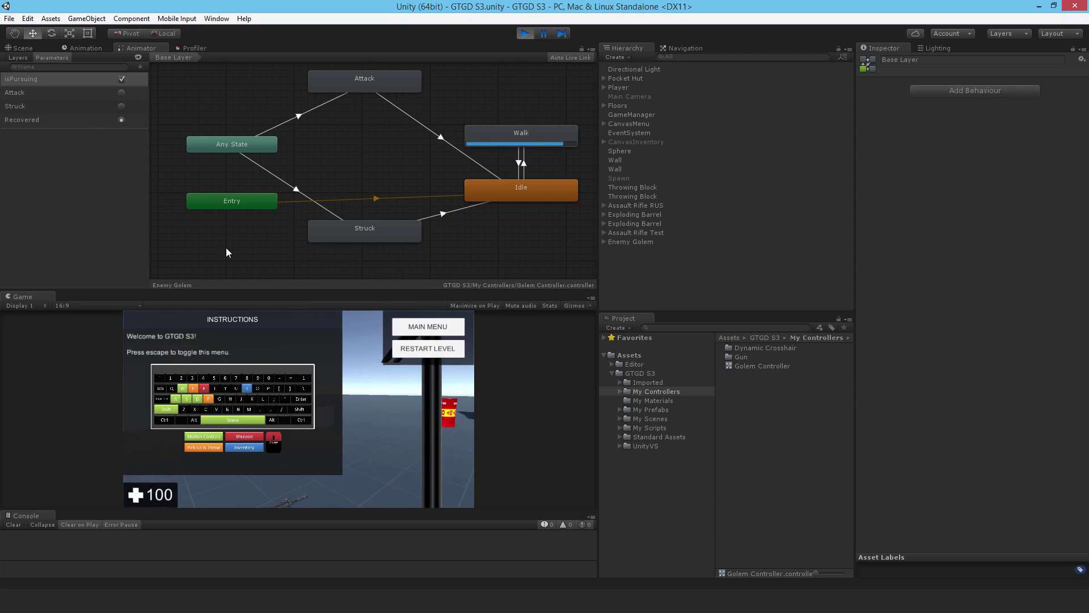
click(121, 106)
key(Escape)
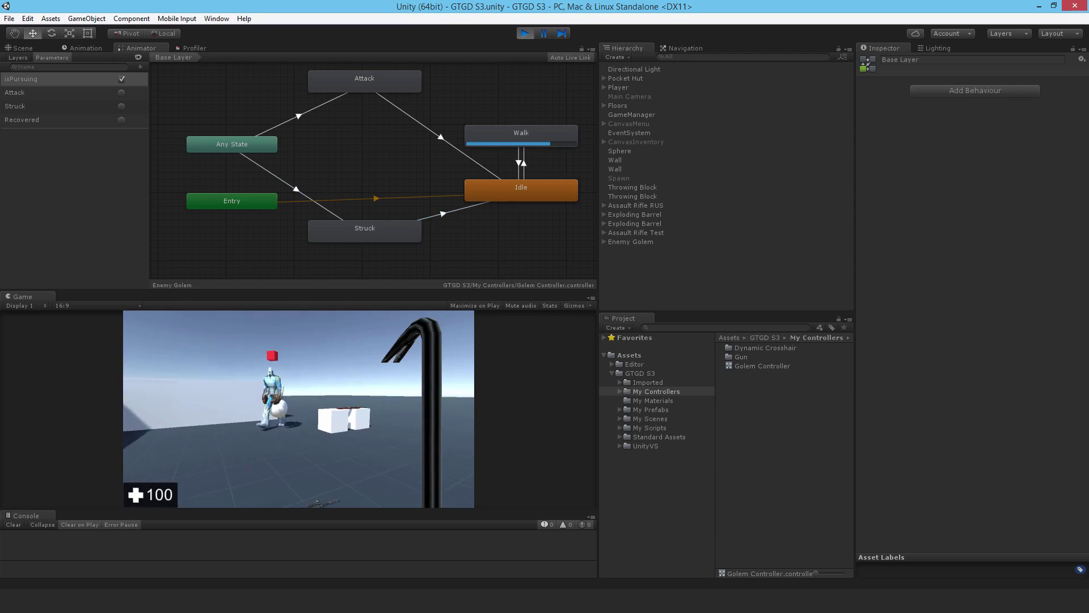
- Alternate between pausing and resuming the game to examine the golem's Struck and Walk states, and fire the Struck trigger again
key(Escape)
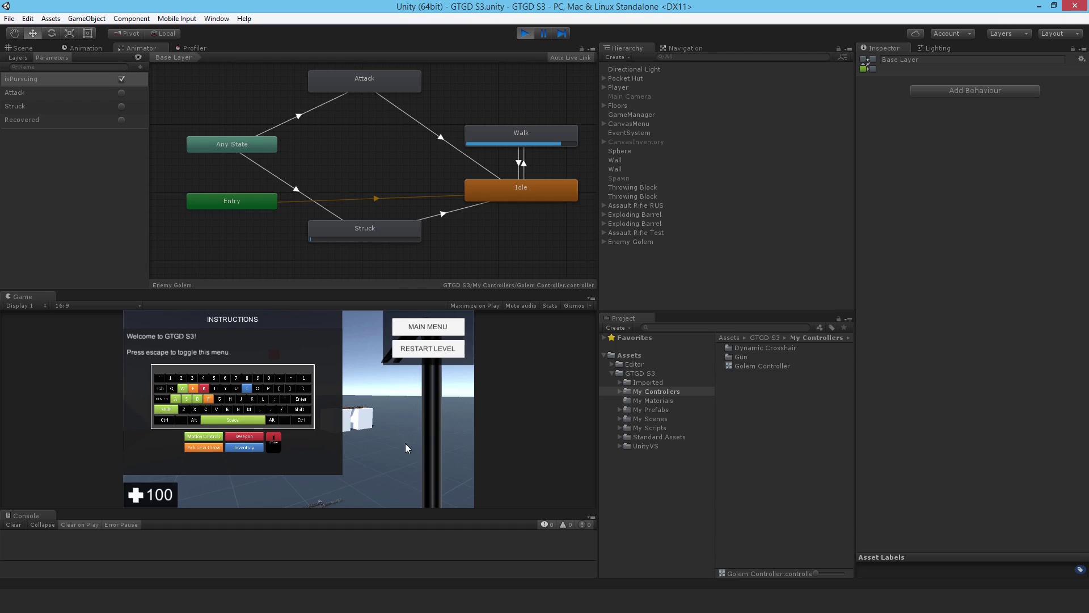
key(Escape)
key(Escape)
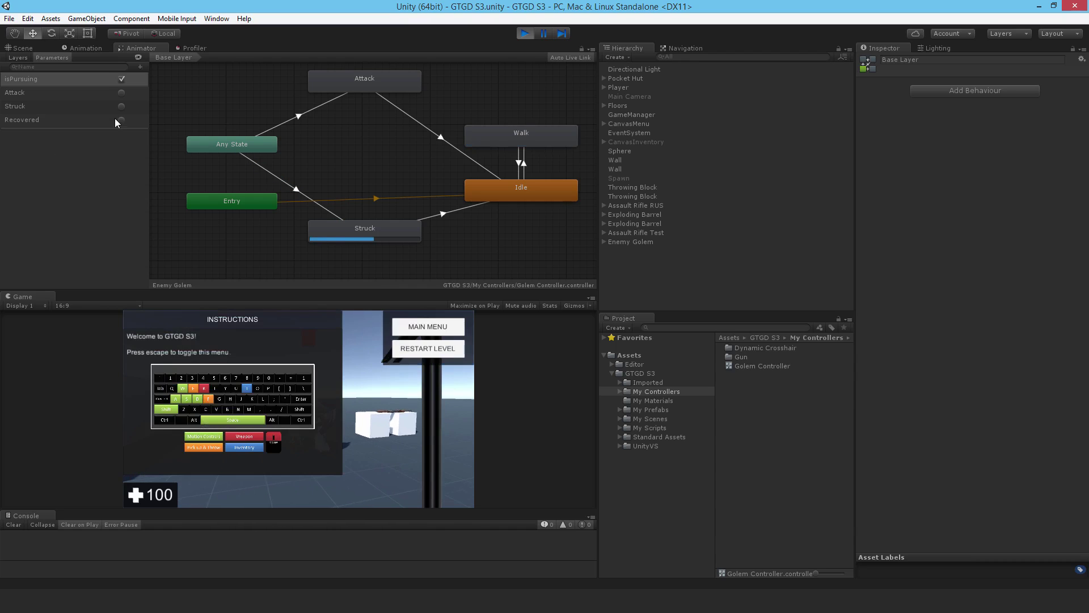
key(Escape)
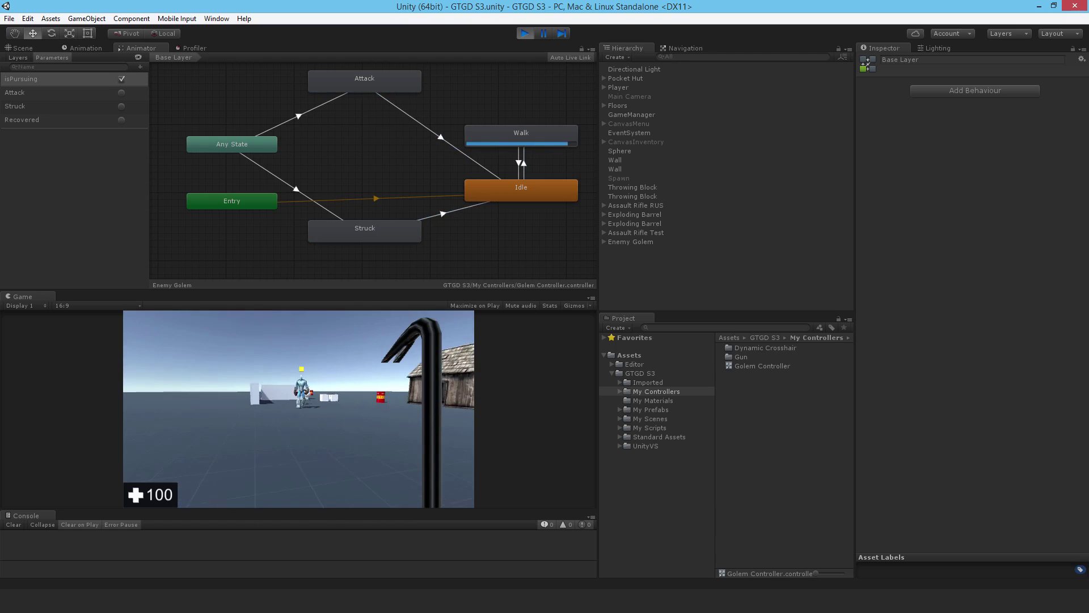
key(Escape)
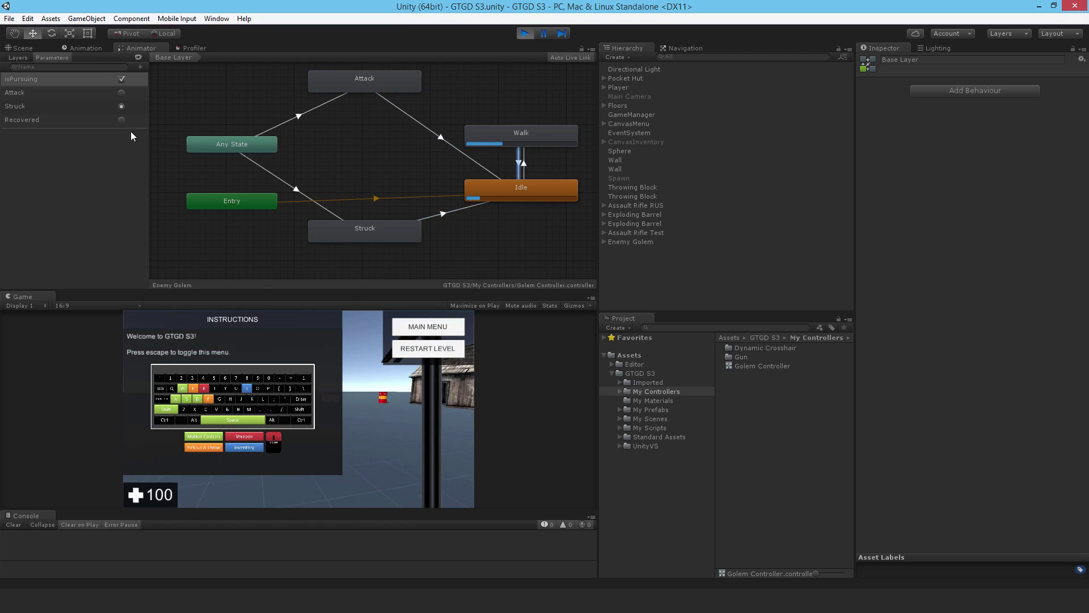
- Resume the game to check how the golem holds and leaves the Struck state, and stop play mode
key(Escape)
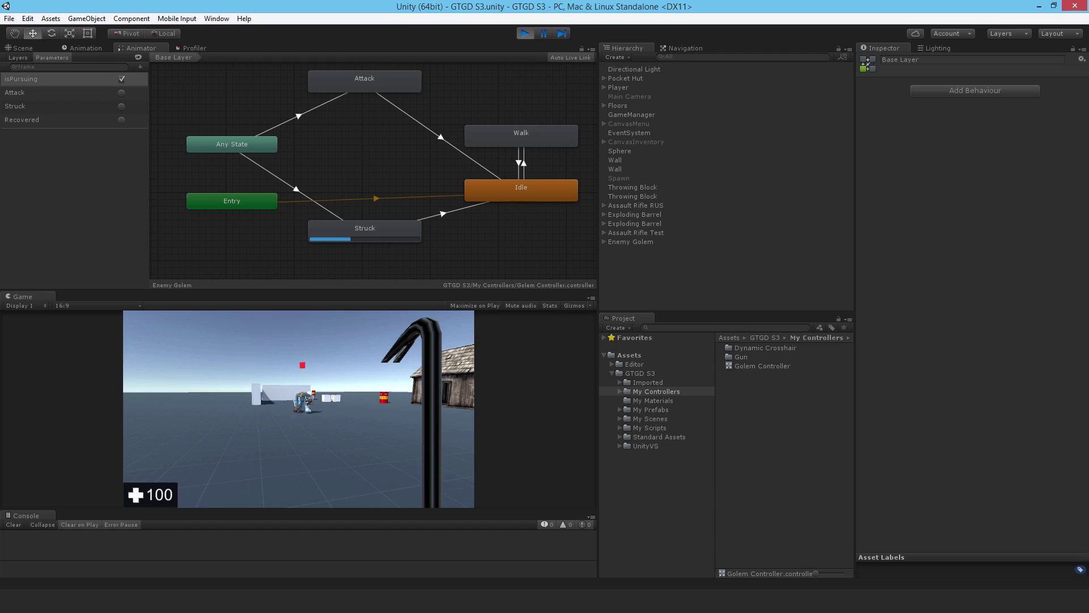
key(Escape)
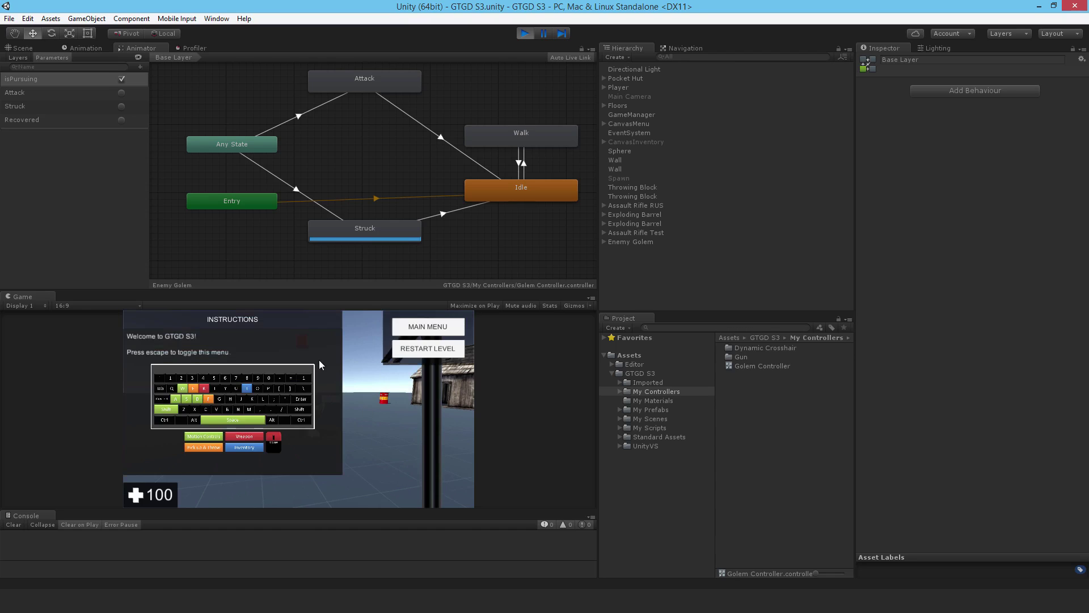
key(Escape)
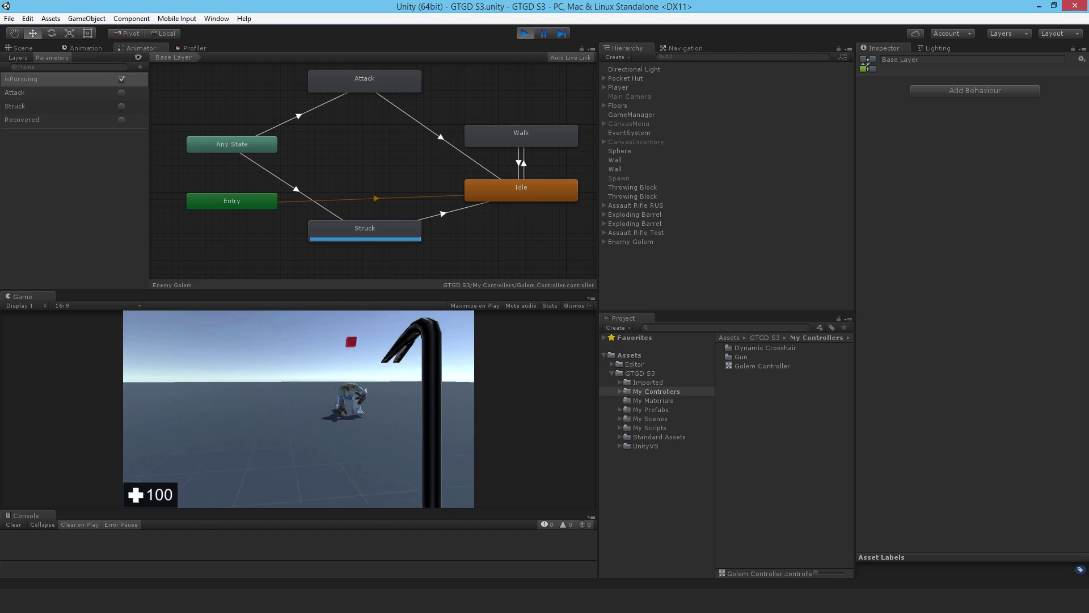
key(Escape)
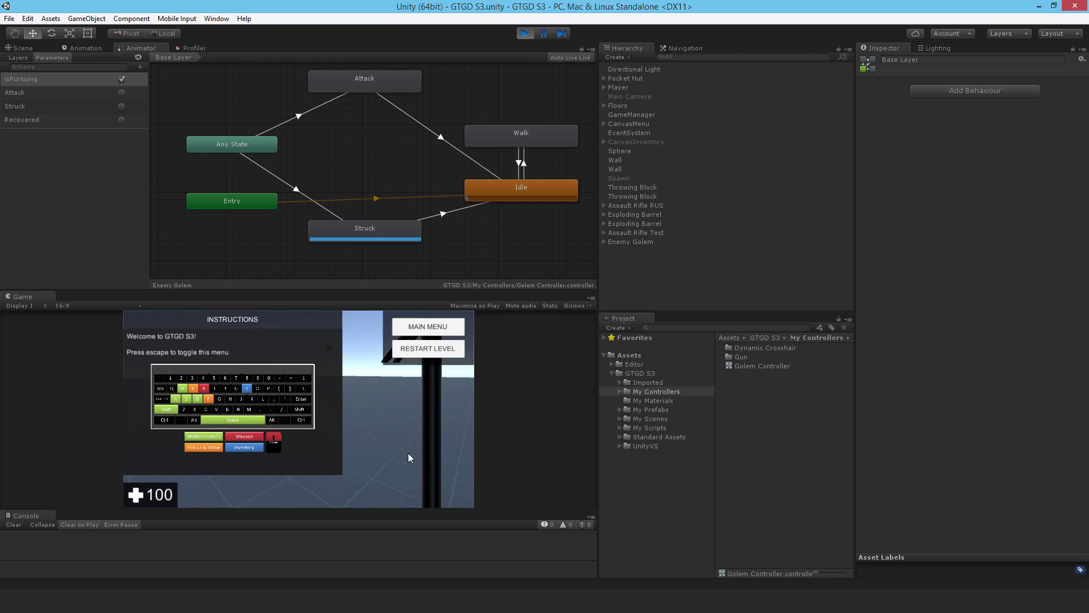
key(Escape)
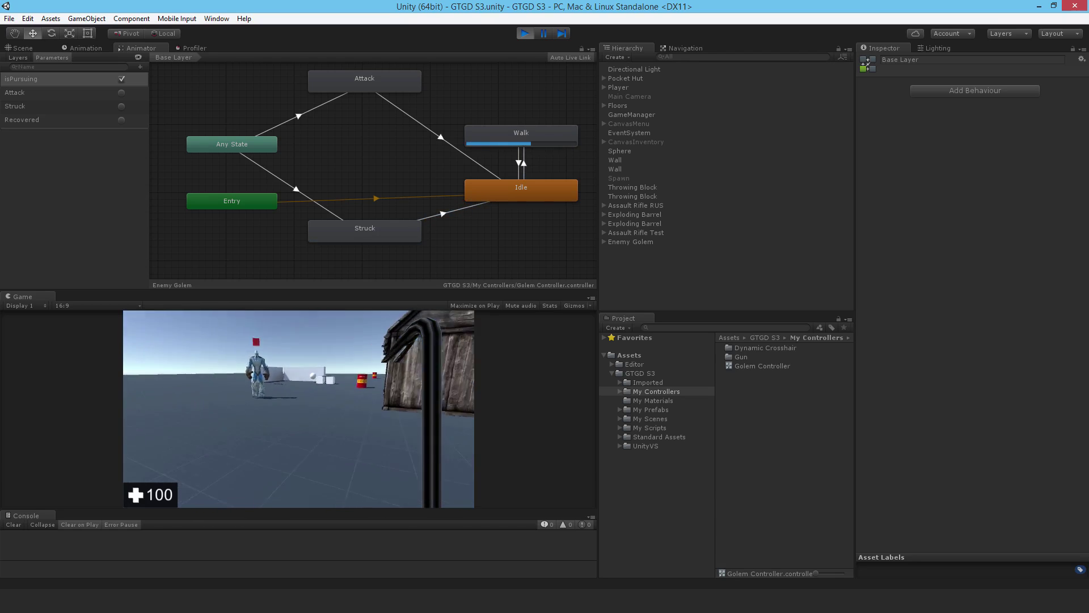
key(Escape)
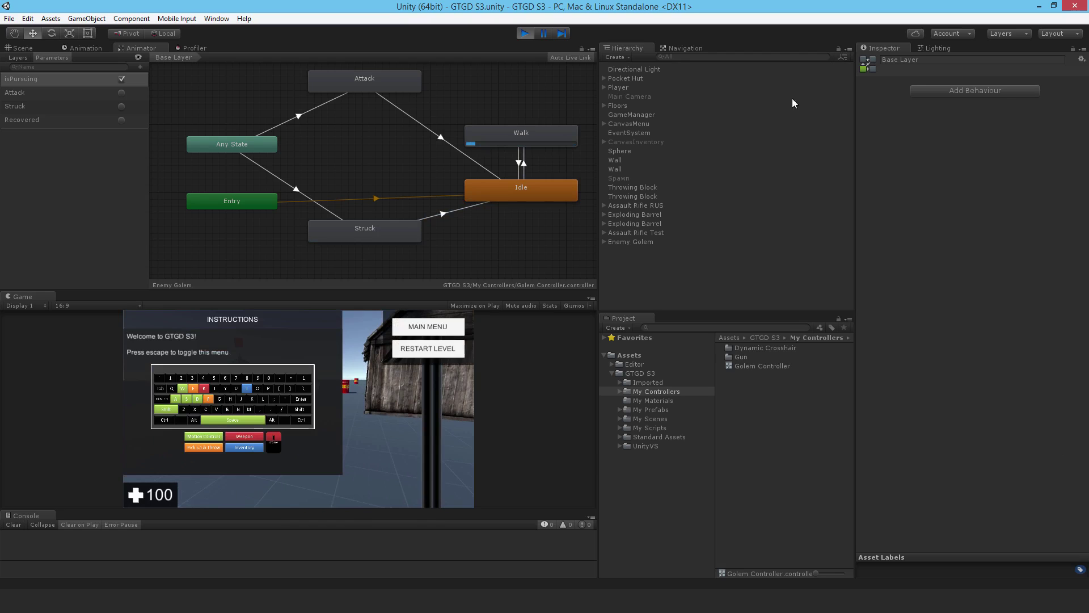
key(ctrl+p)
- Recheck the Struck to Idle transition and apply the Enemy Golem's changes to its prefab
click(441, 218)
click(630, 242)
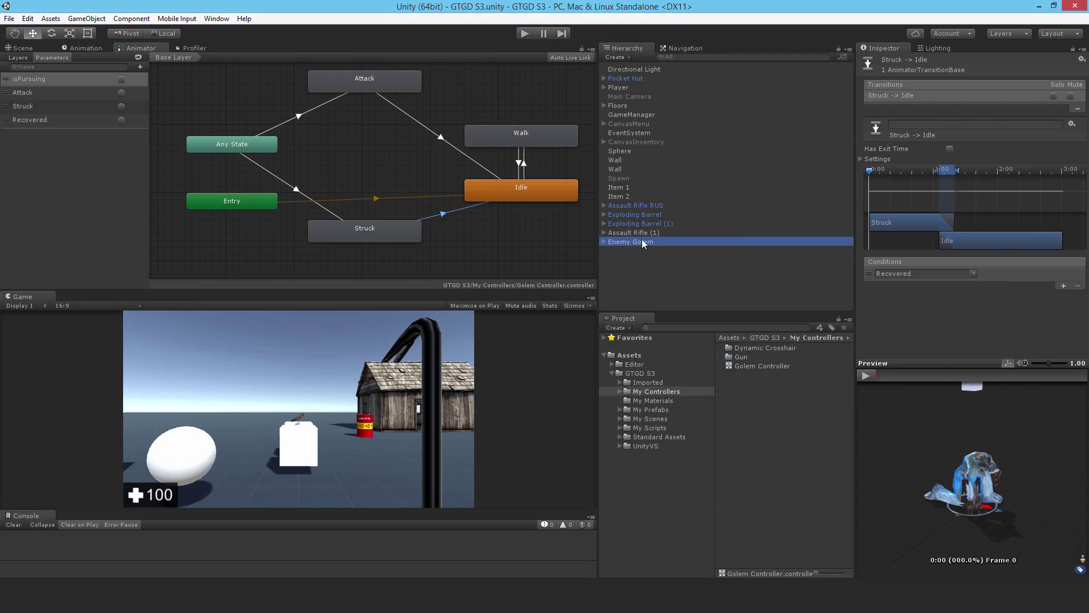
click(1044, 82)
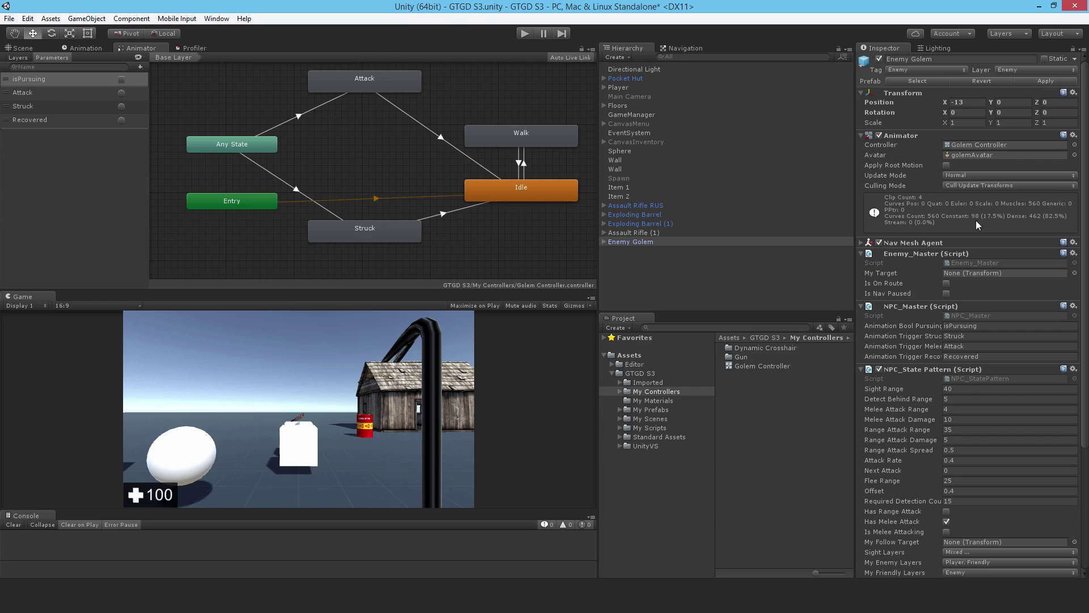